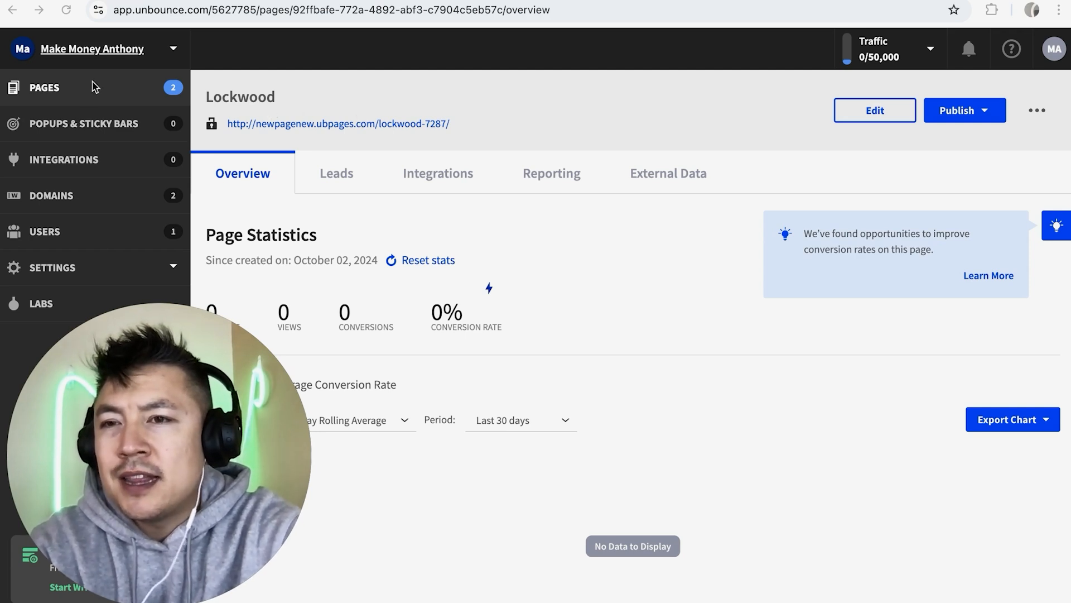
- Open the Lockwood page for editing from the list of all pages
{"action": "left_click", "coordinate": [58, 89]}
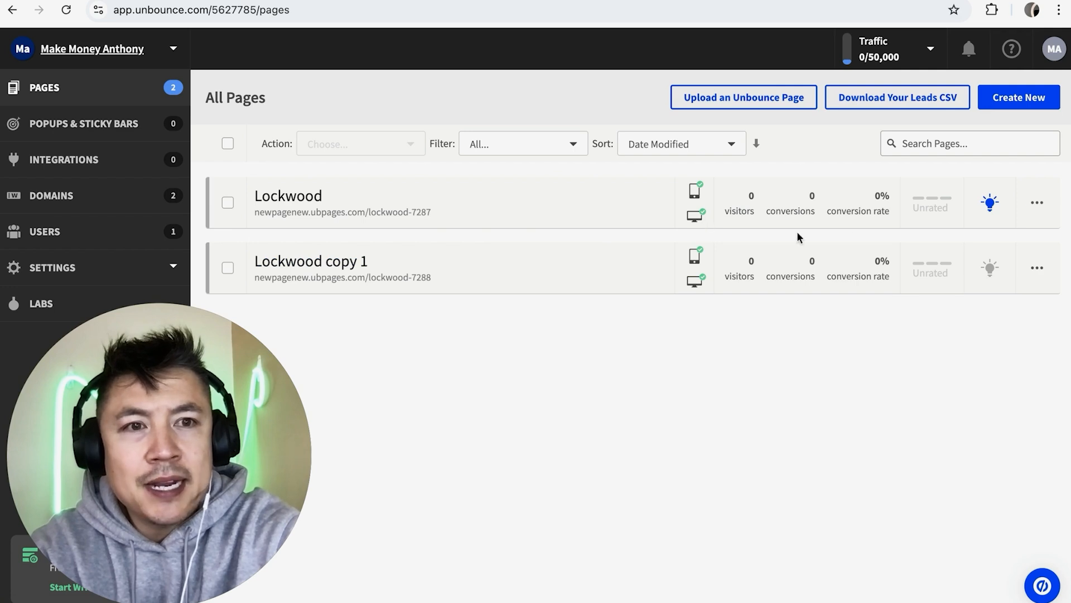
{"action": "left_click", "coordinate": [1036, 205]}
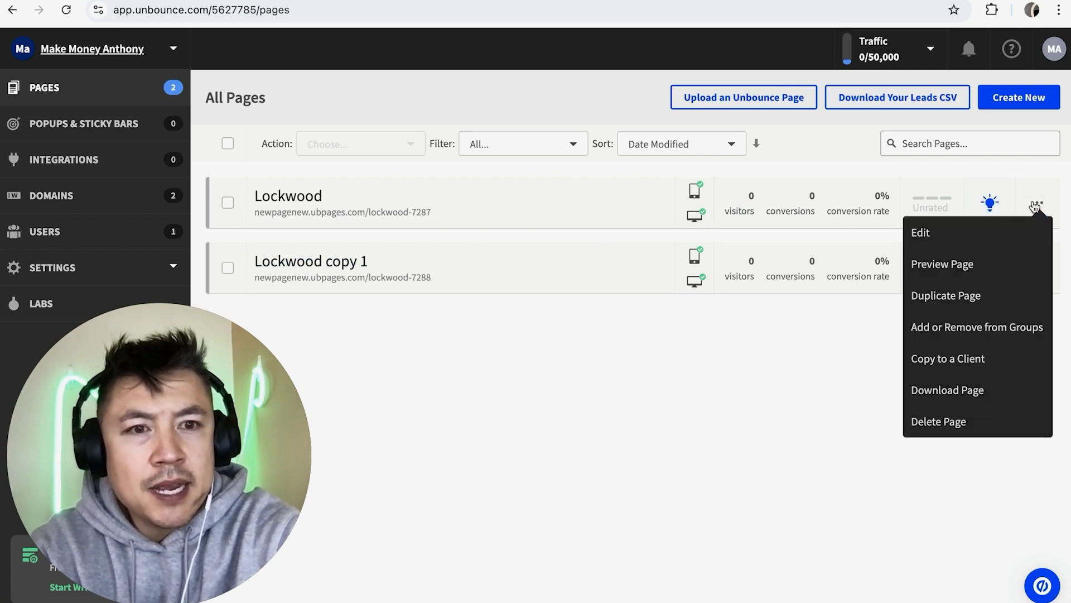
{"action": "left_click", "coordinate": [922, 232]}
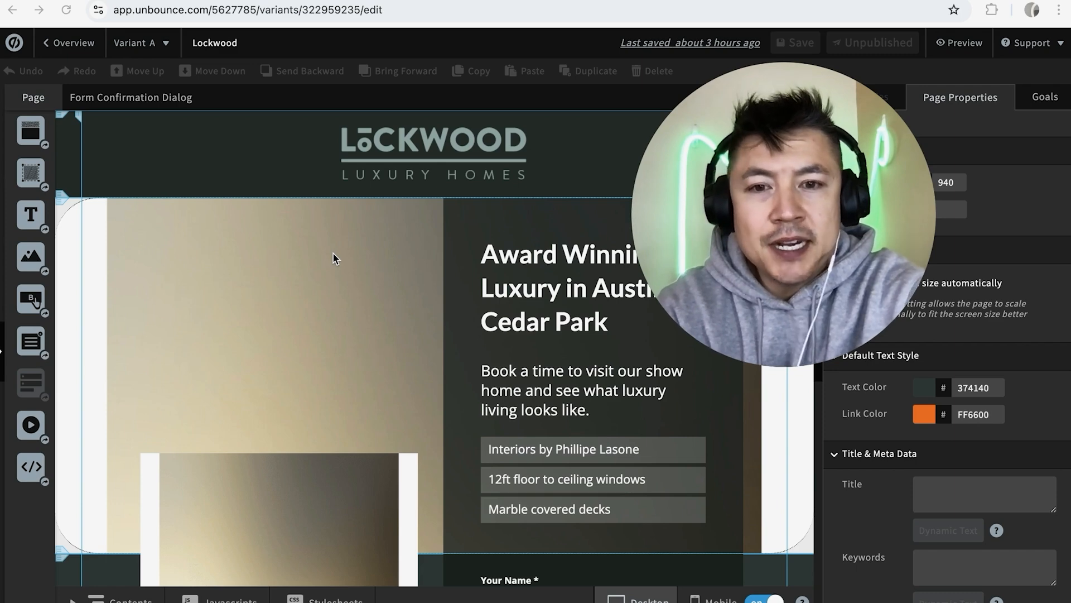
- Add an embedded video element to the hero section, over the background image beside the headline
{"action": "scroll", "coordinate": [333, 252], "scroll_direction": "down", "scroll_amount": 5}
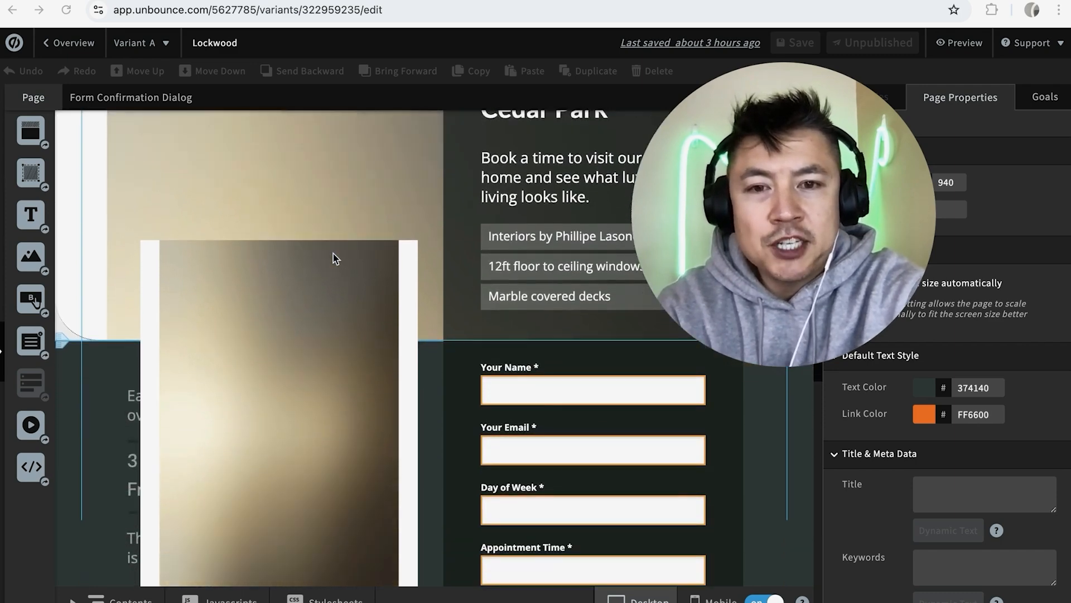
{"action": "scroll", "coordinate": [333, 254], "scroll_direction": "down", "scroll_amount": 2}
{"action": "scroll", "coordinate": [332, 254], "scroll_direction": "up", "scroll_amount": 7}
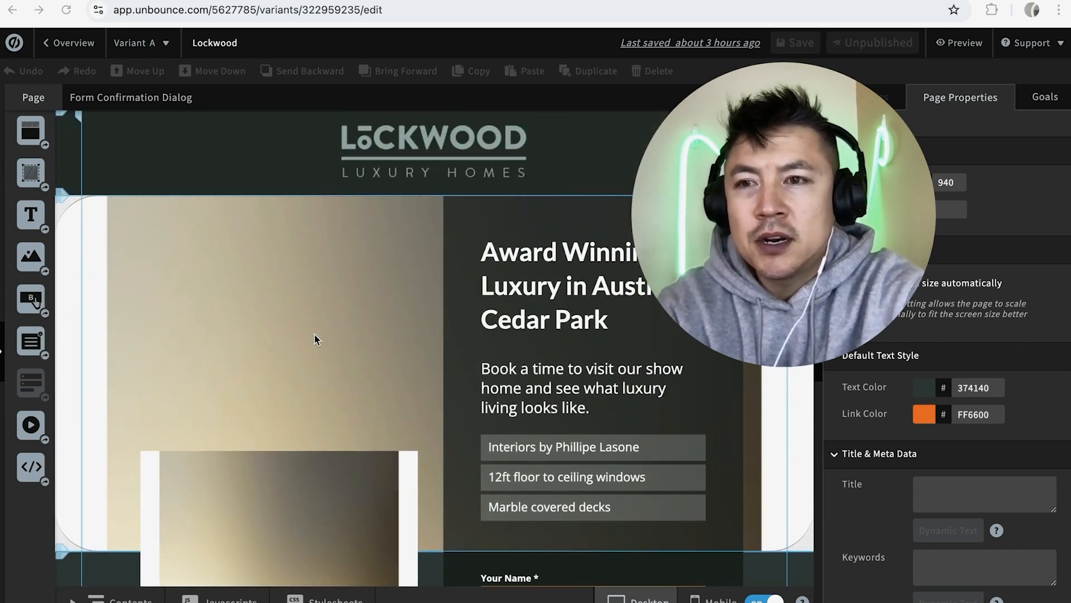
{"action": "scroll", "coordinate": [315, 338], "scroll_direction": "up", "scroll_amount": 1}
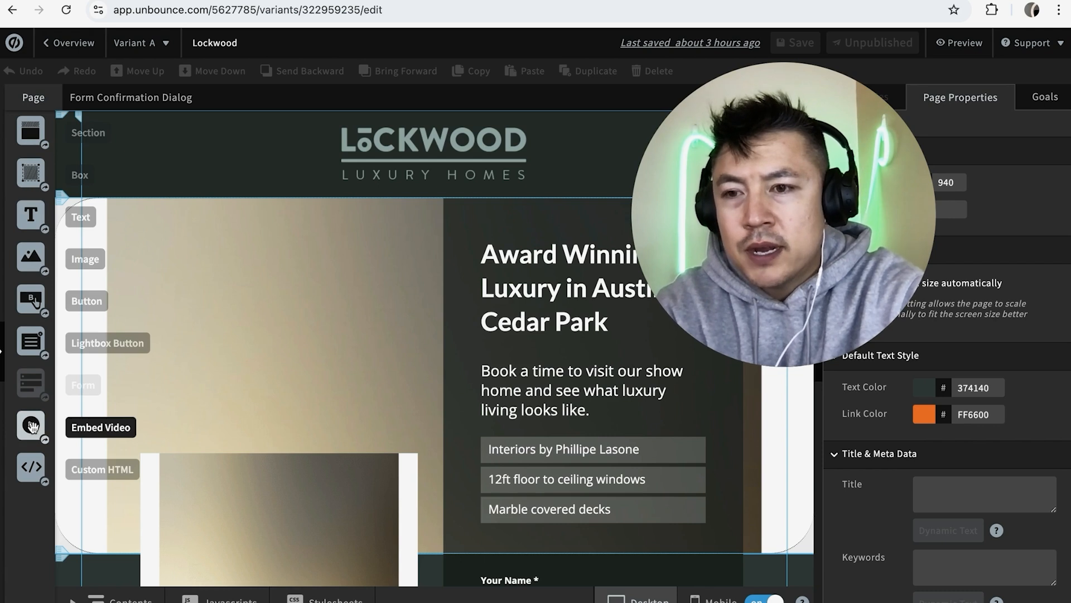
{"action": "left_click_drag", "start_coordinate": [37, 429], "coordinate": [217, 307]}
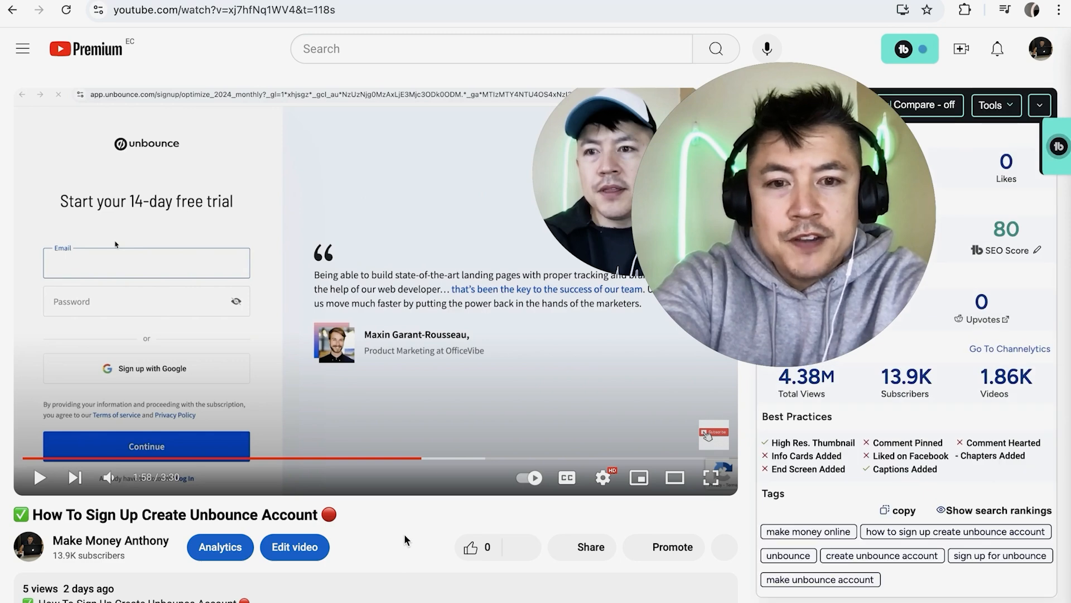
- Switch to YouTube and copy the embed code of the "How To Sign Up Create Unbounce Account" video
{"action": "scroll", "coordinate": [404, 534], "scroll_direction": "down", "scroll_amount": 1}
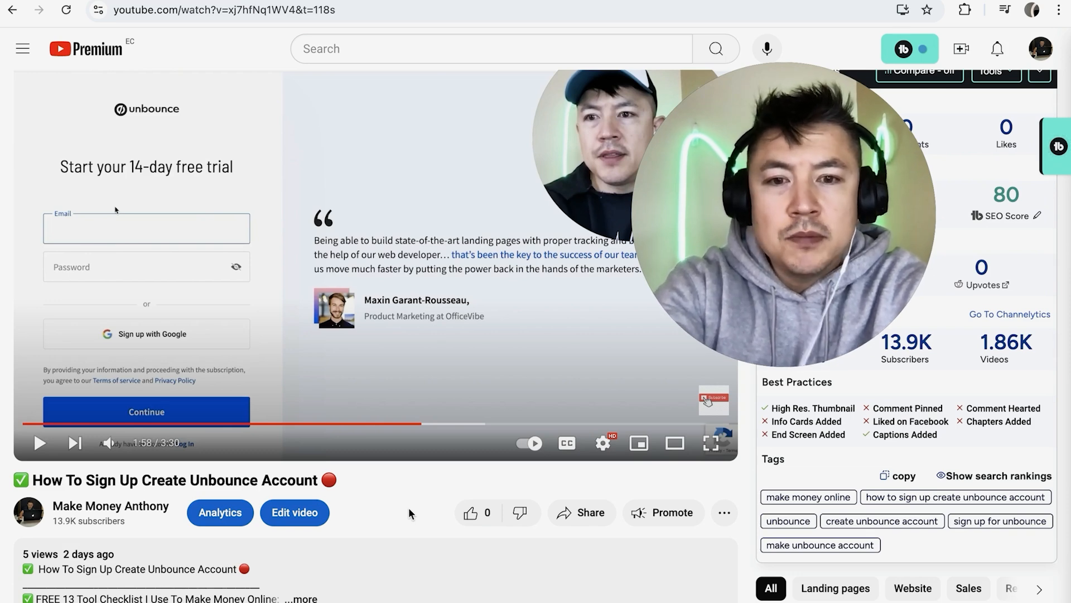
{"action": "left_click", "coordinate": [575, 520]}
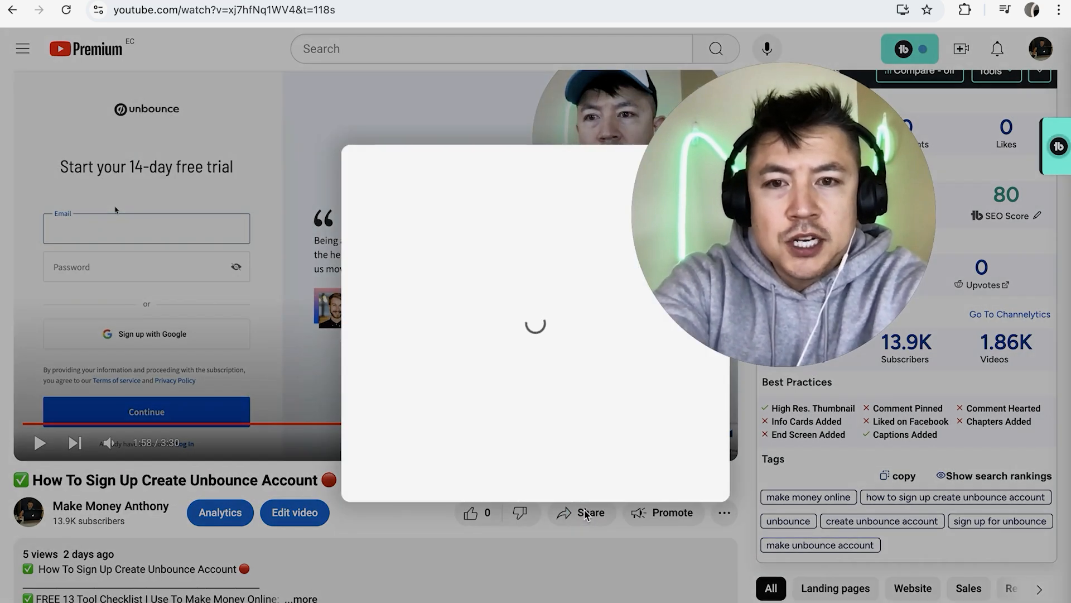
{"action": "left_click", "coordinate": [382, 318]}
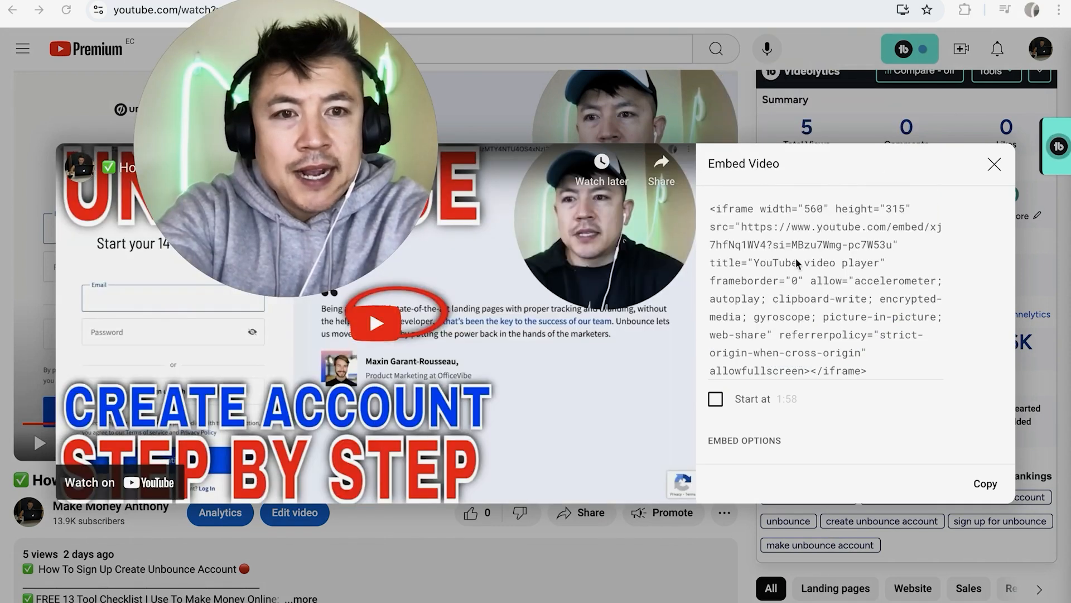
{"action": "scroll", "coordinate": [910, 398], "scroll_direction": "down", "scroll_amount": 2}
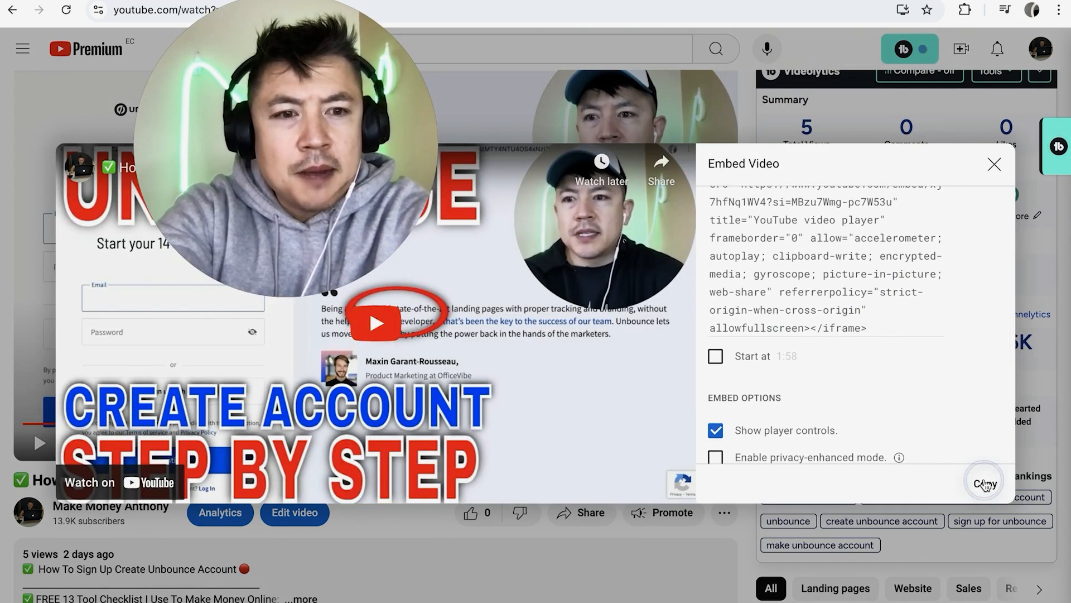
{"action": "left_click", "coordinate": [984, 483]}
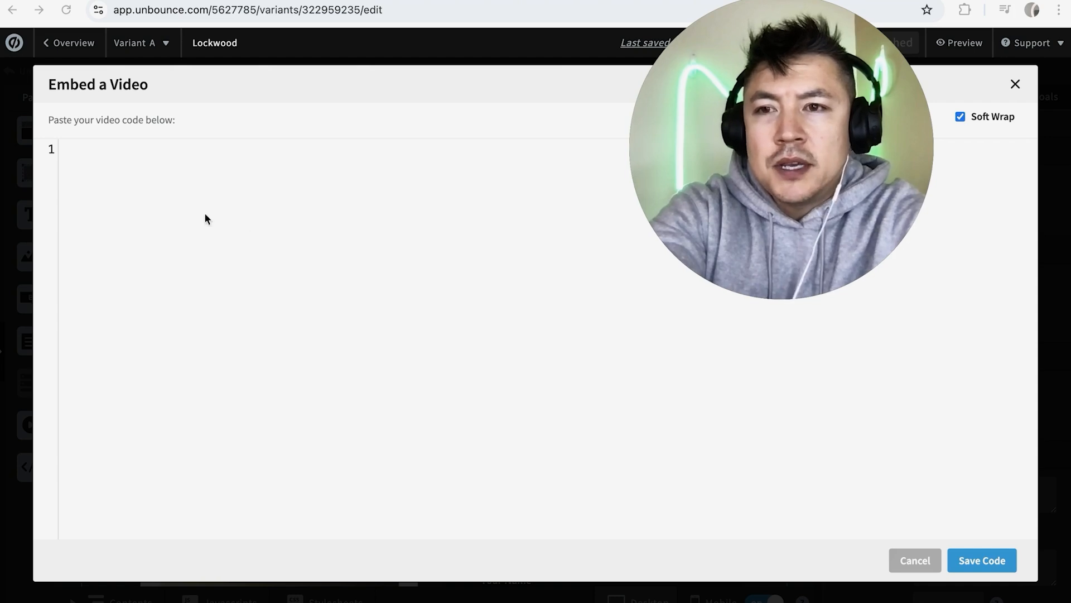
- Return to the Unbounce editor, paste the copied YouTube iframe code as the video code and save it
{"action": "left_click", "coordinate": [93, 166]}
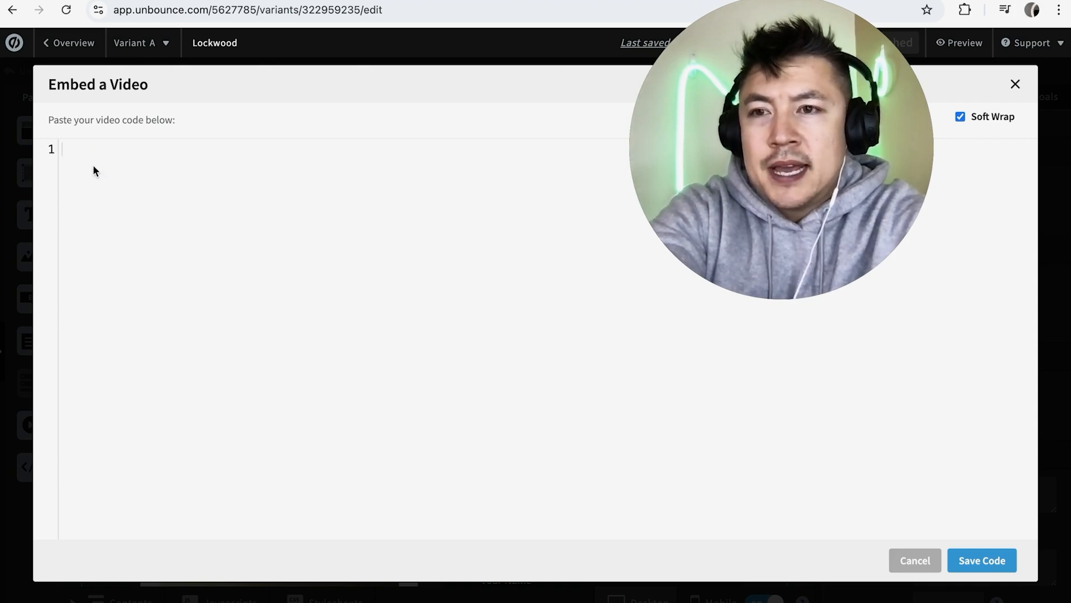
{"action": "key", "text": "ctrl+v"}
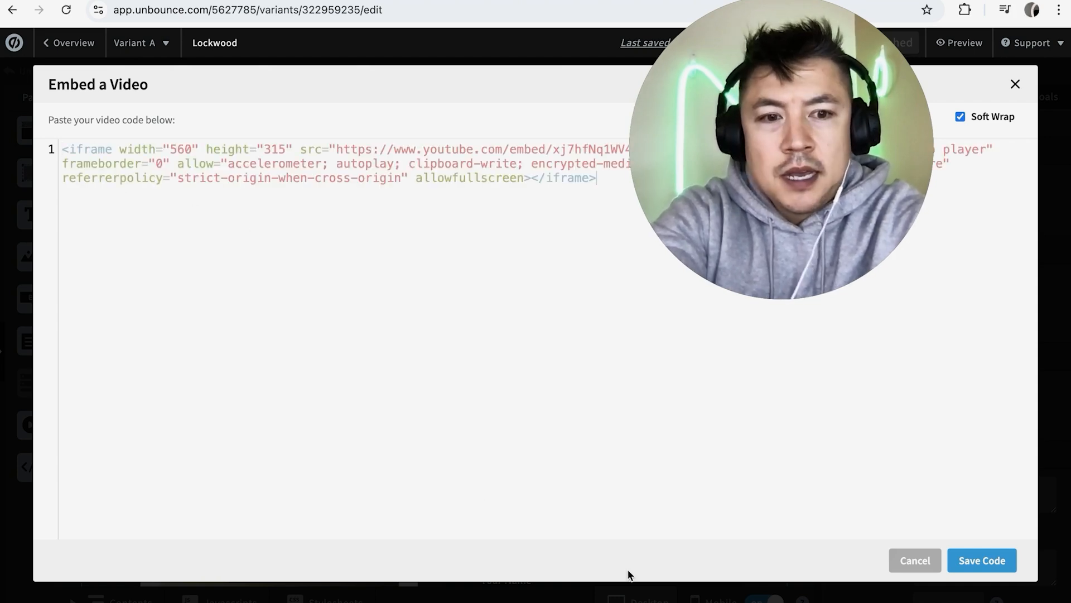
{"action": "left_click", "coordinate": [980, 561]}
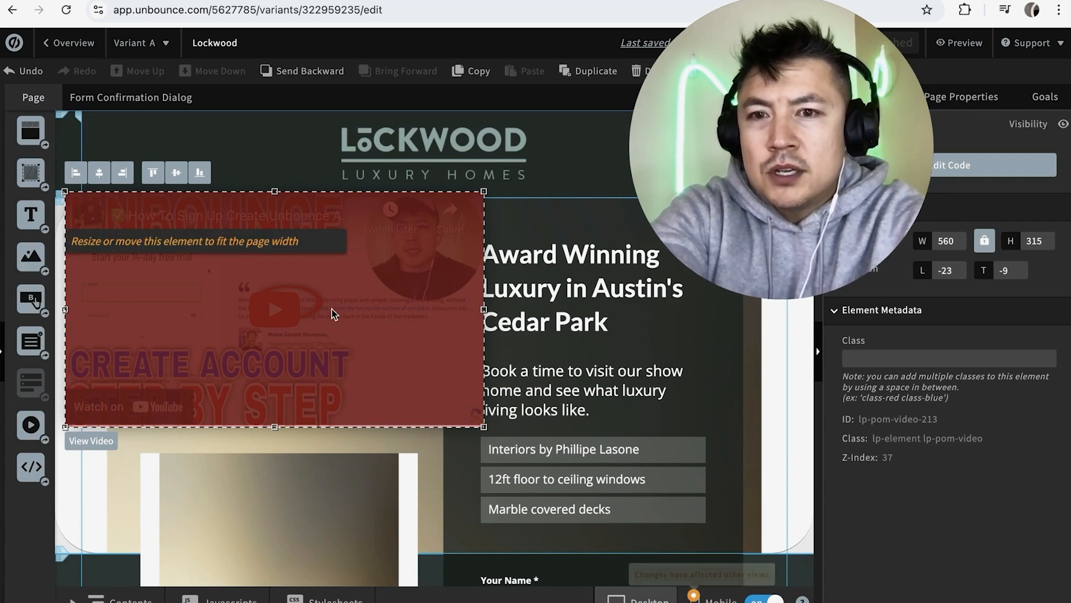
- Move the video inside the hero section and shrink it to about 458 by 257 so it clears the headline
{"action": "left_click_drag", "start_coordinate": [311, 350], "coordinate": [338, 381]}
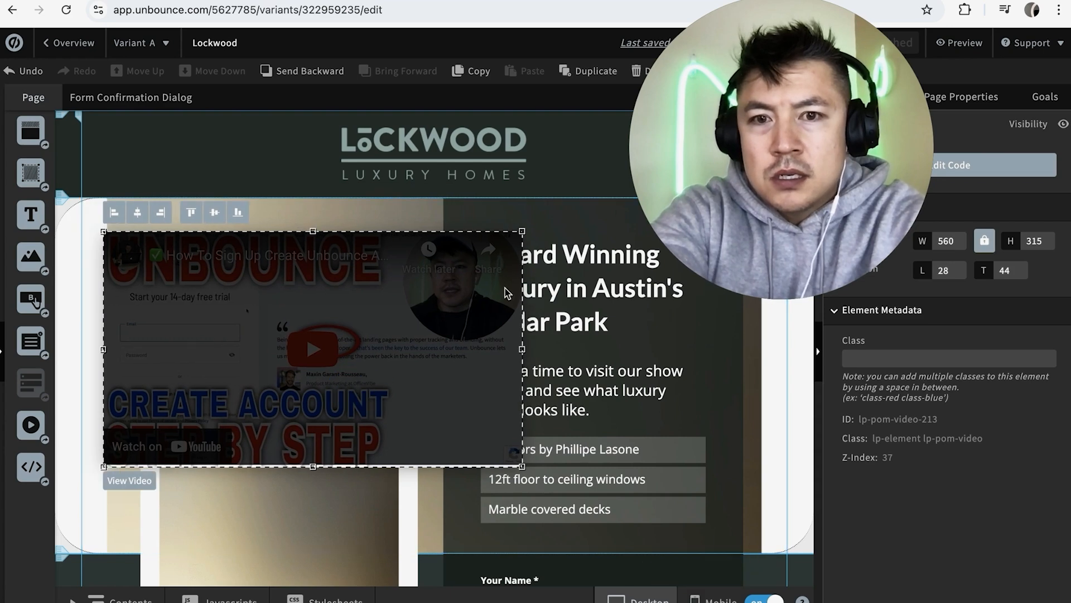
{"action": "left_click_drag", "start_coordinate": [523, 232], "coordinate": [397, 248]}
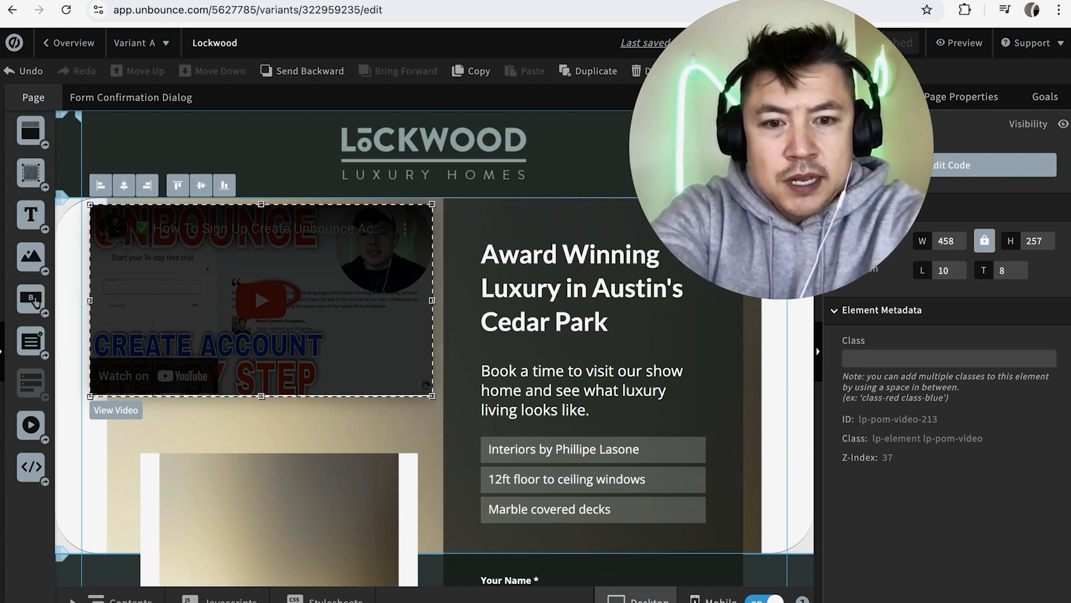
- Switch to the mobile view, then reposition and shrink the video to fit within the mobile page width
{"action": "left_click", "coordinate": [712, 599]}
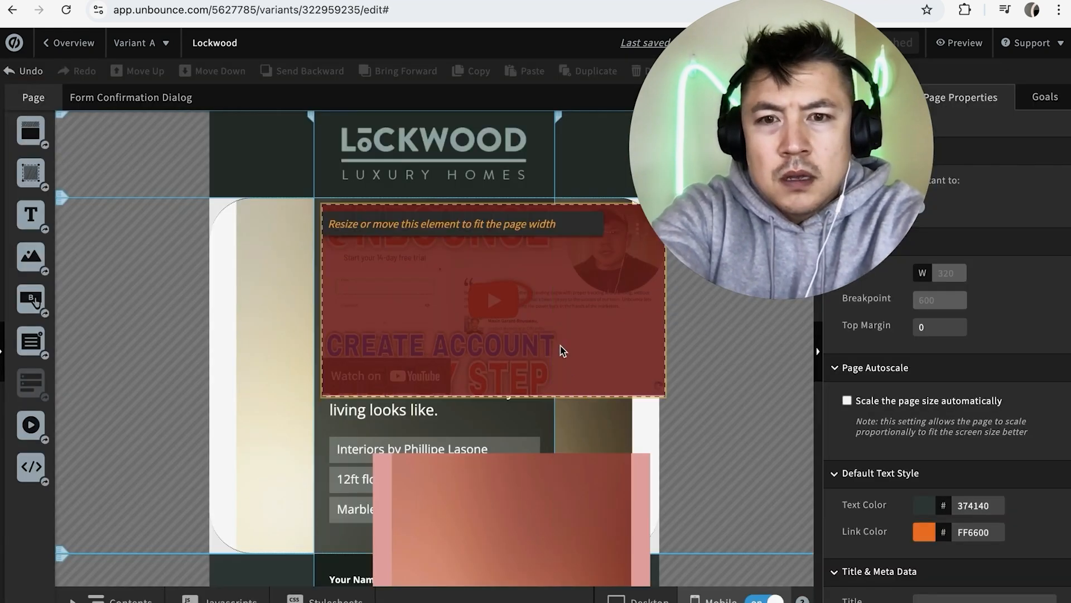
{"action": "mouse_move", "coordinate": [542, 321]}
{"action": "left_mouse_down"}
{"action": "mouse_move", "coordinate": [540, 388]}
{"action": "mouse_move", "coordinate": [566, 368]}
{"action": "mouse_move", "coordinate": [552, 321]}
{"action": "mouse_move", "coordinate": [540, 321]}
{"action": "left_mouse_up"}
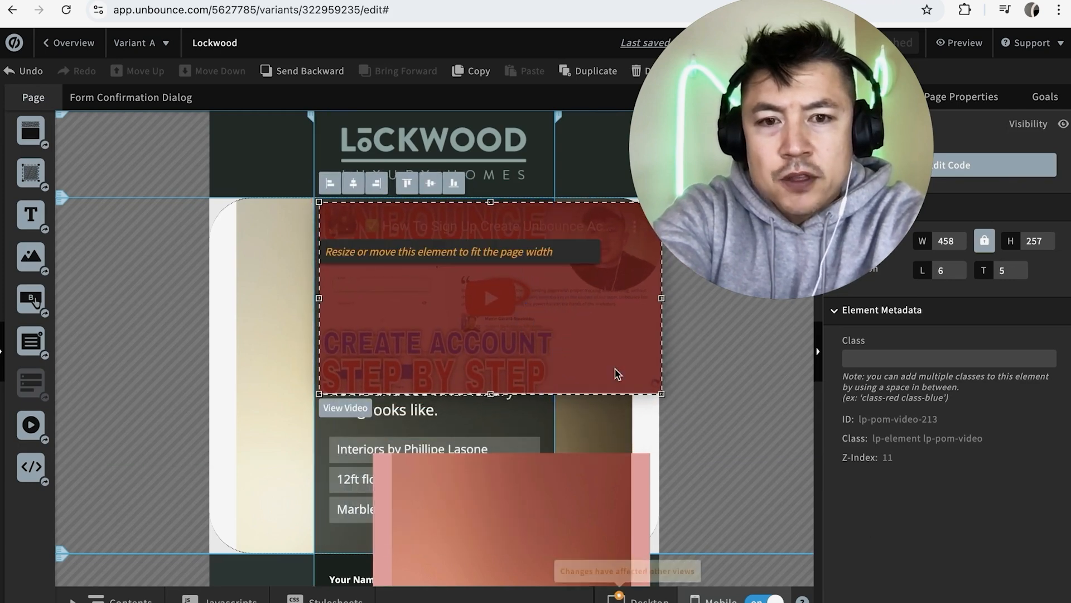
{"action": "left_click_drag", "start_coordinate": [616, 384], "coordinate": [552, 333]}
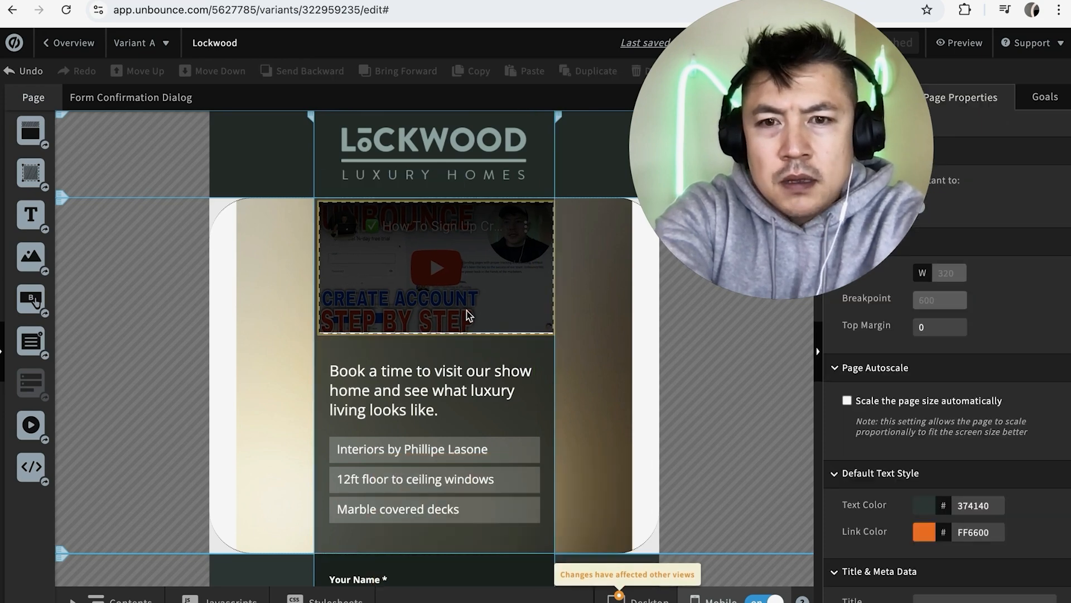
- Go back to the desktop view and move the sign-up video off the headline to about left 9, top 100
{"action": "scroll", "coordinate": [468, 315], "scroll_direction": "down", "scroll_amount": 6}
{"action": "scroll", "coordinate": [467, 314], "scroll_direction": "down", "scroll_amount": 5}
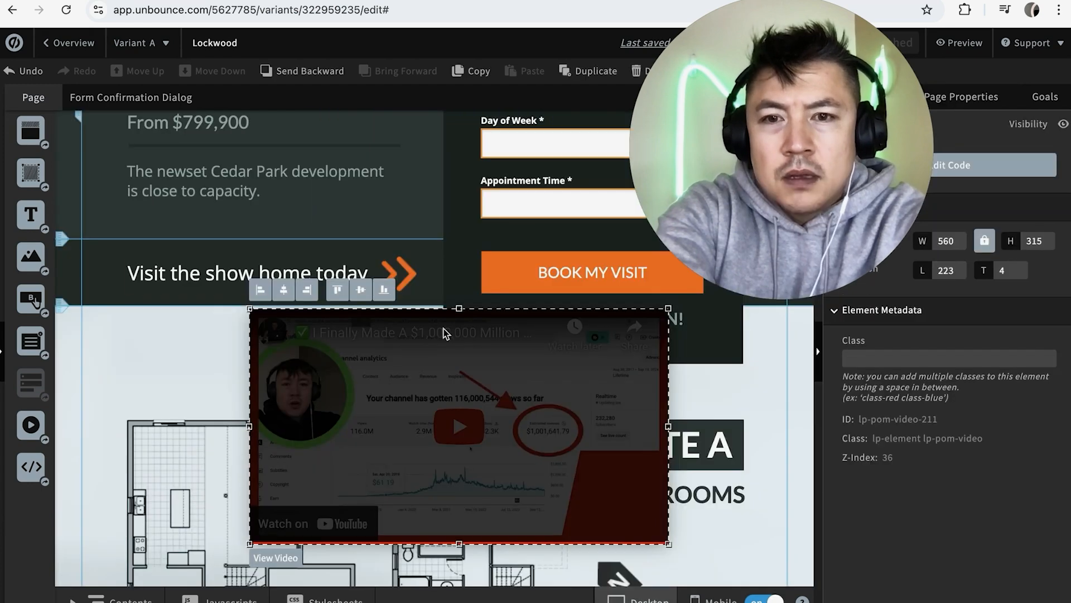
{"action": "left_click", "coordinate": [166, 339]}
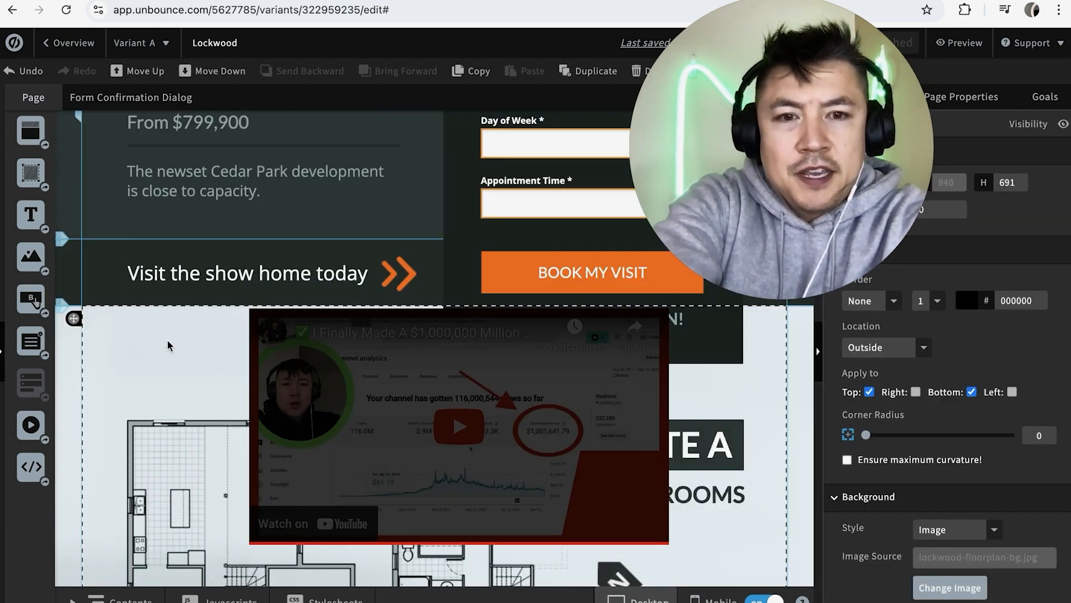
{"action": "scroll", "coordinate": [190, 314], "scroll_direction": "up", "scroll_amount": 1}
{"action": "scroll", "coordinate": [191, 316], "scroll_direction": "up", "scroll_amount": 10}
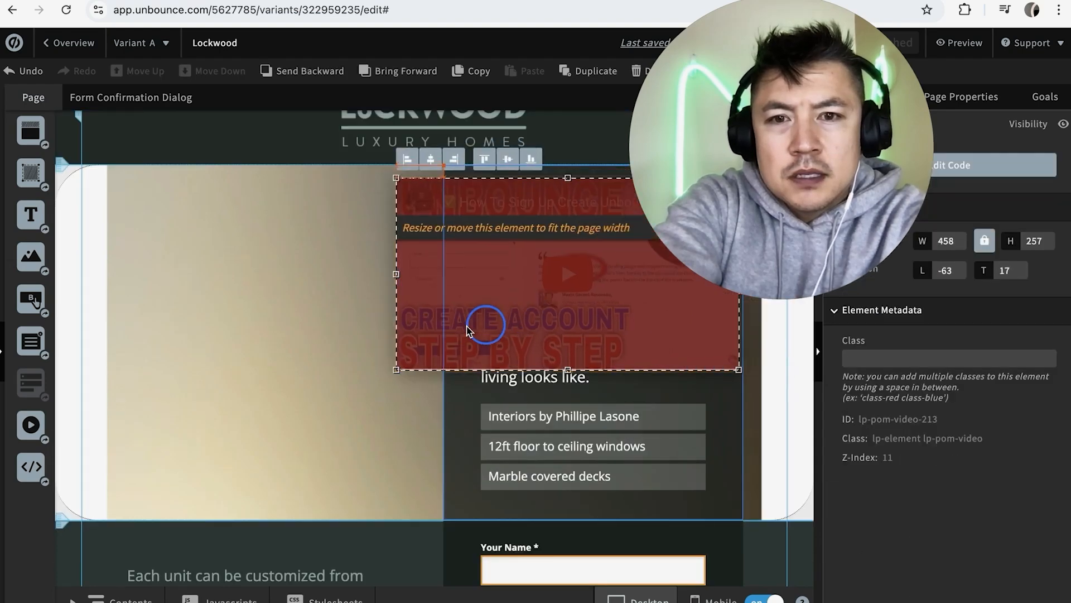
{"action": "left_click_drag", "start_coordinate": [479, 318], "coordinate": [228, 374]}
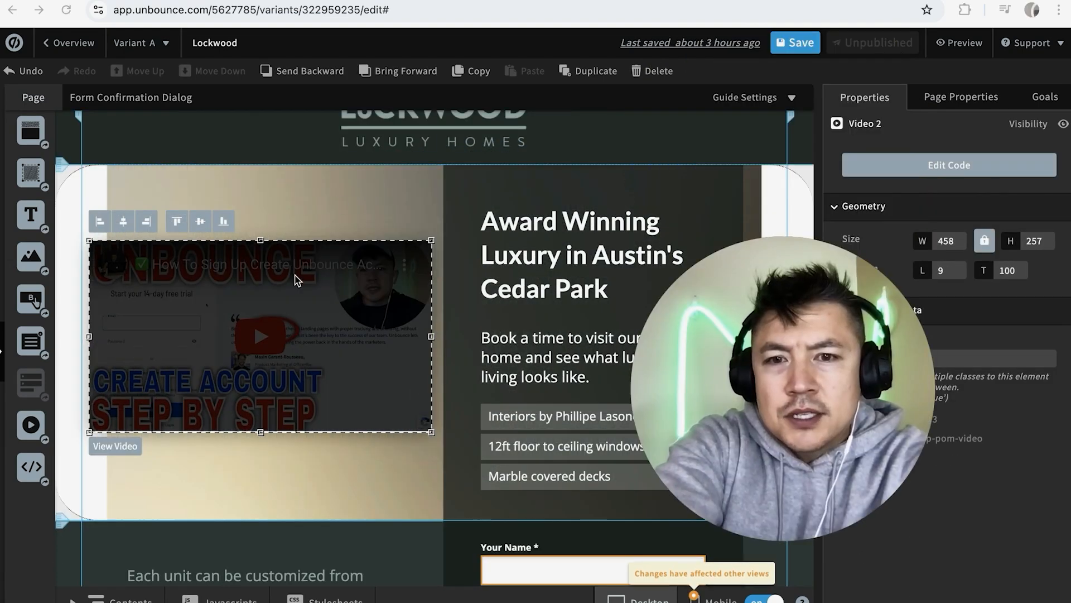
- Save the Lockwood page and check the video's placement in the desktop layout
{"action": "left_click", "coordinate": [798, 45]}
{"action": "scroll", "coordinate": [353, 347], "scroll_direction": "down", "scroll_amount": 3}
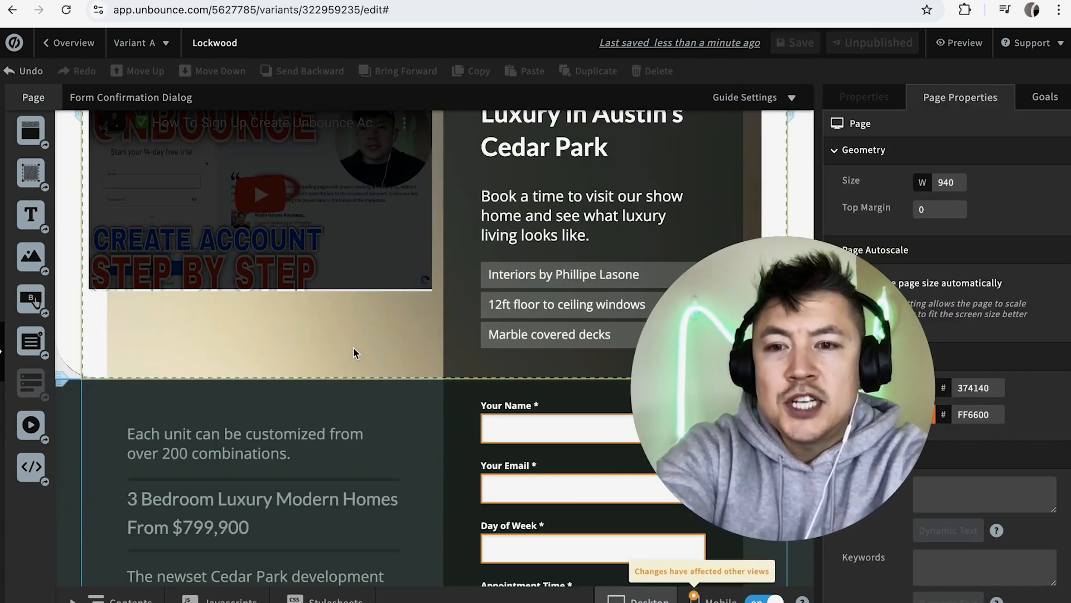
{"action": "scroll", "coordinate": [354, 348], "scroll_direction": "up", "scroll_amount": 3}
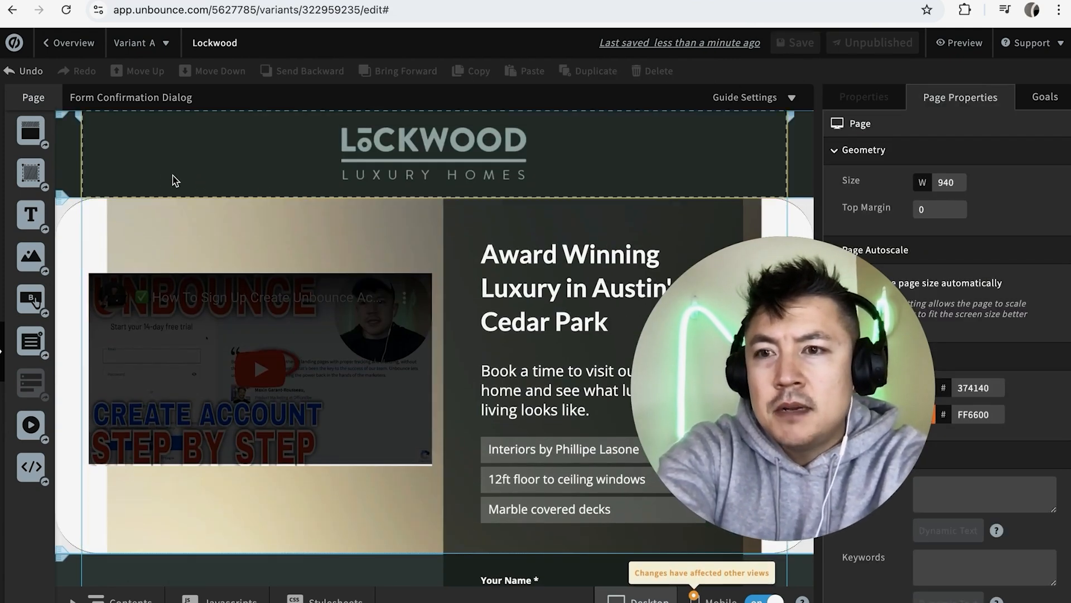
{"action": "scroll", "coordinate": [156, 176], "scroll_direction": "down", "scroll_amount": 1}
{"action": "scroll", "coordinate": [156, 175], "scroll_direction": "up", "scroll_amount": 1}
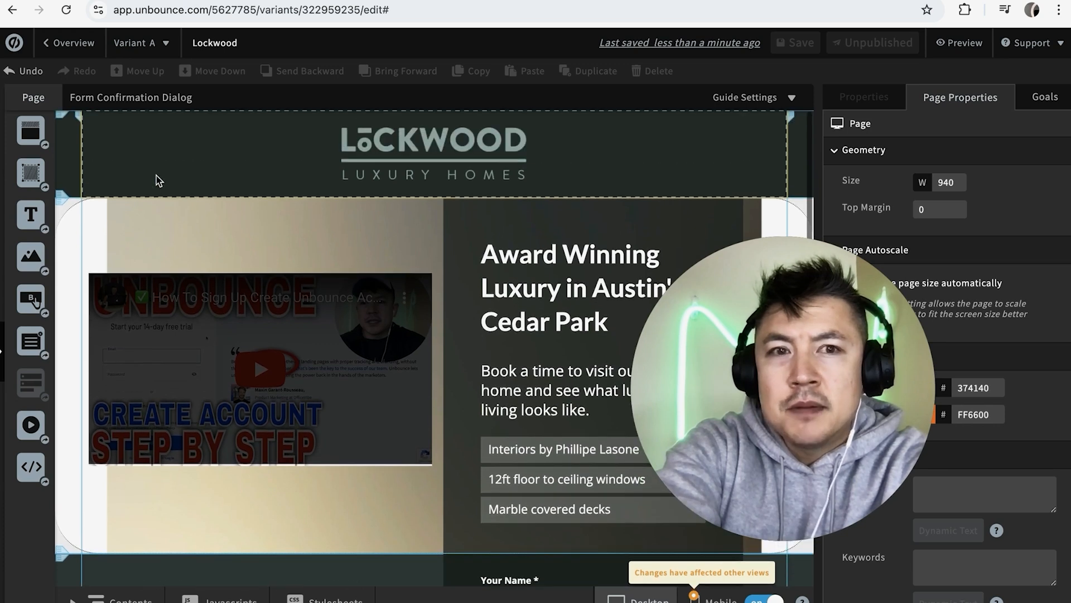